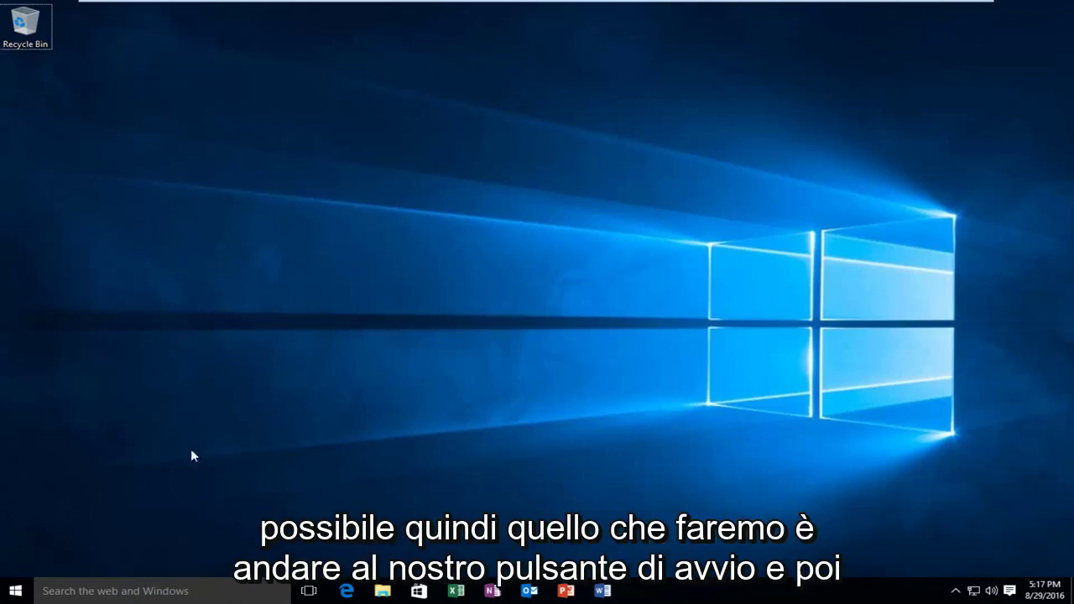
Step: Search the Start menu for 'services' and run Services as administrator
left_click(17, 591)
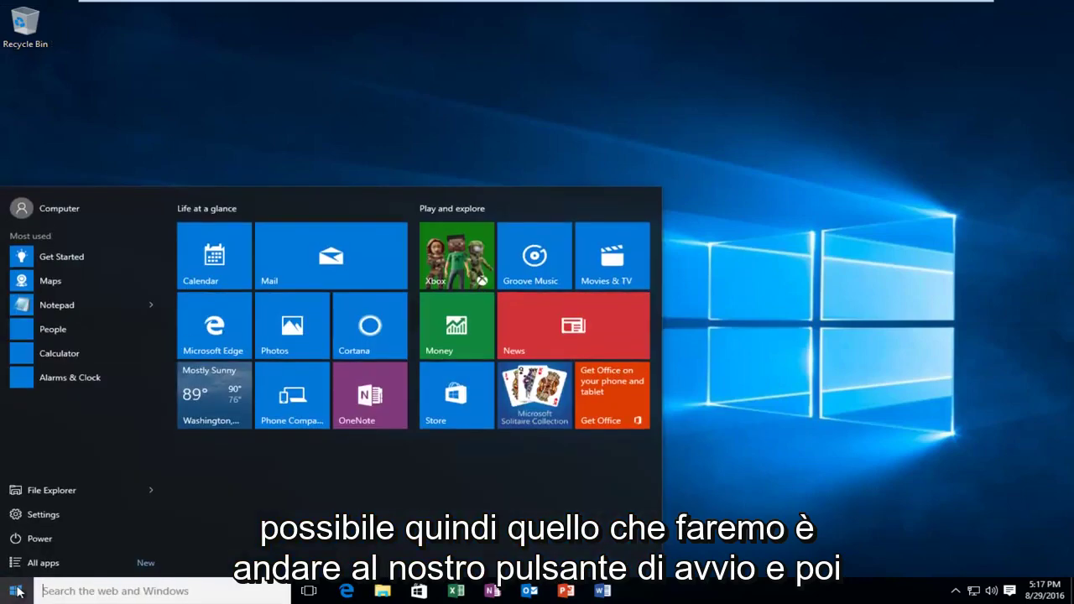
type("ser")
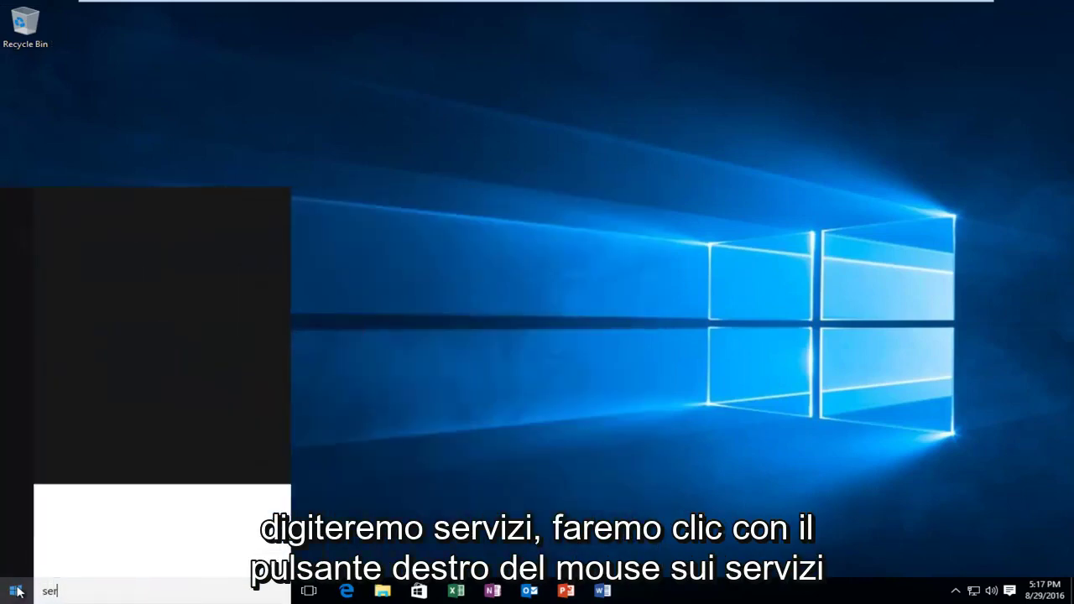
type("vices")
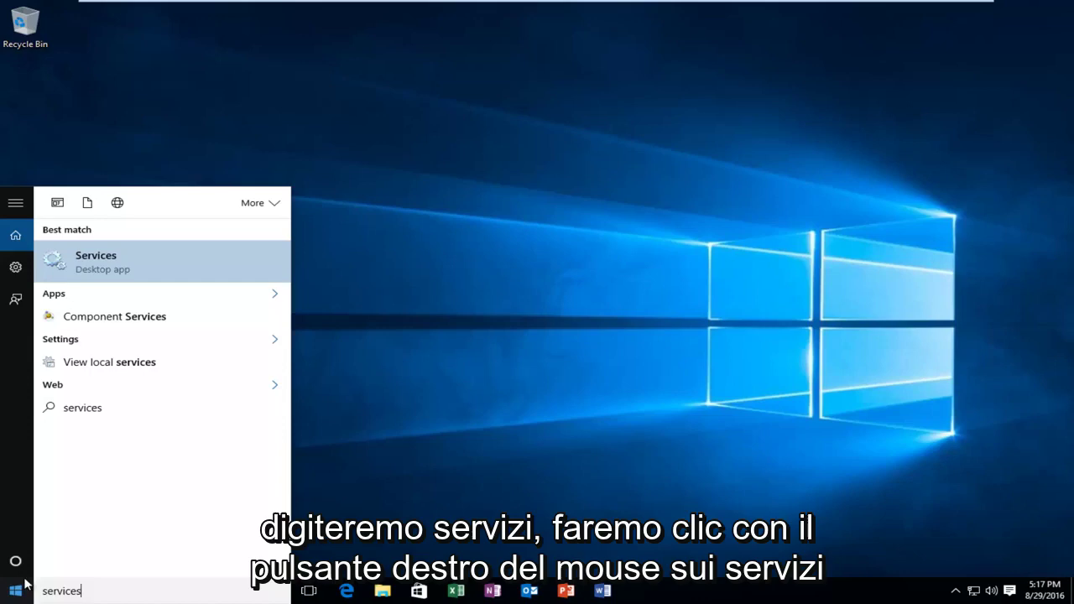
right_click(99, 263)
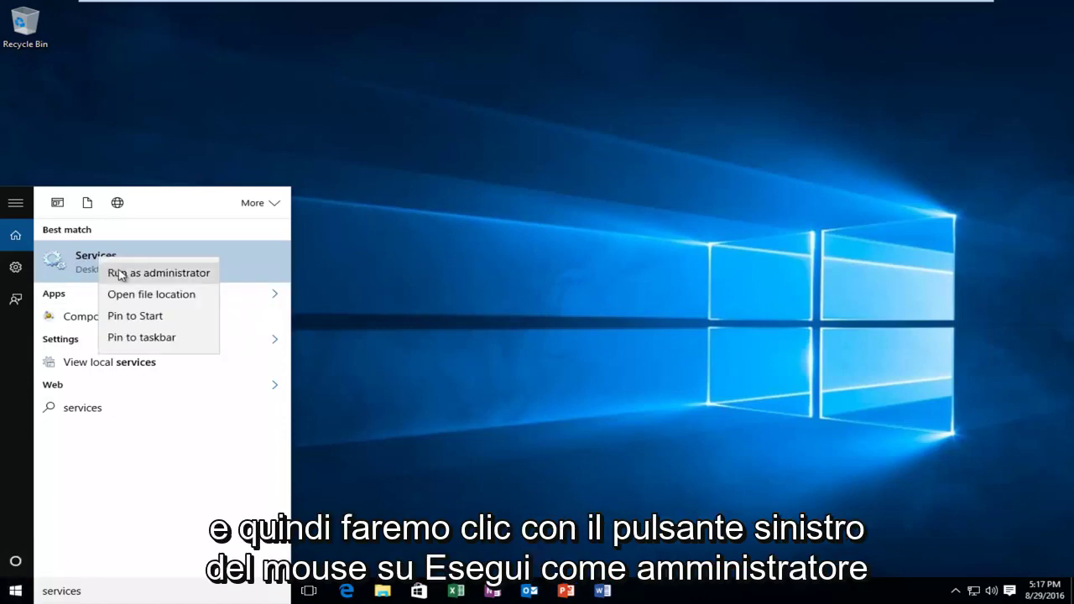
left_click(122, 273)
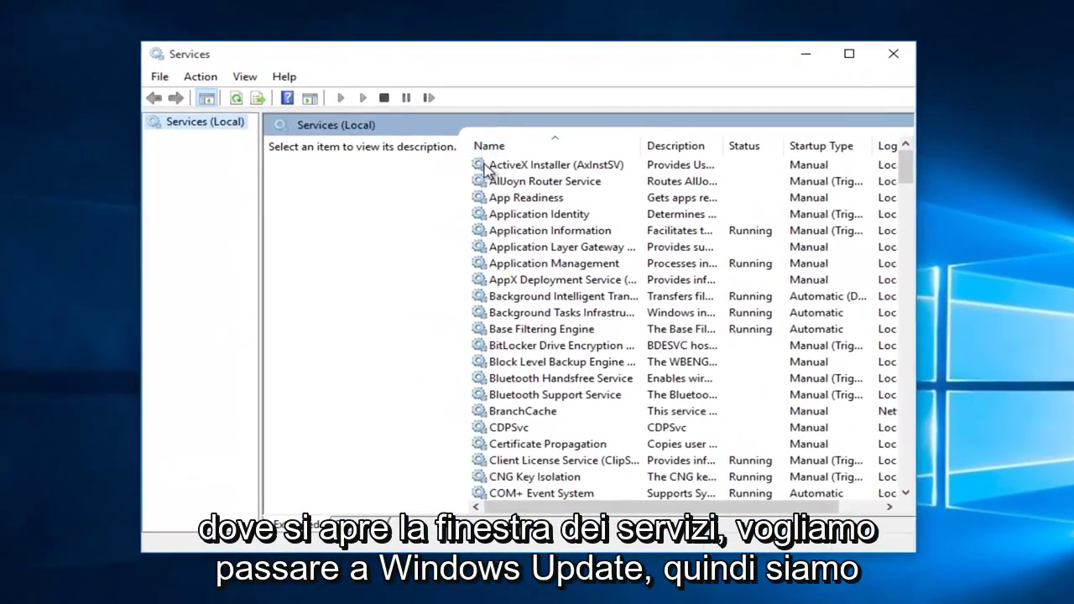
Step: Scroll to the Windows Update service and stop it from its context menu
scroll(579, 320, "down", 4)
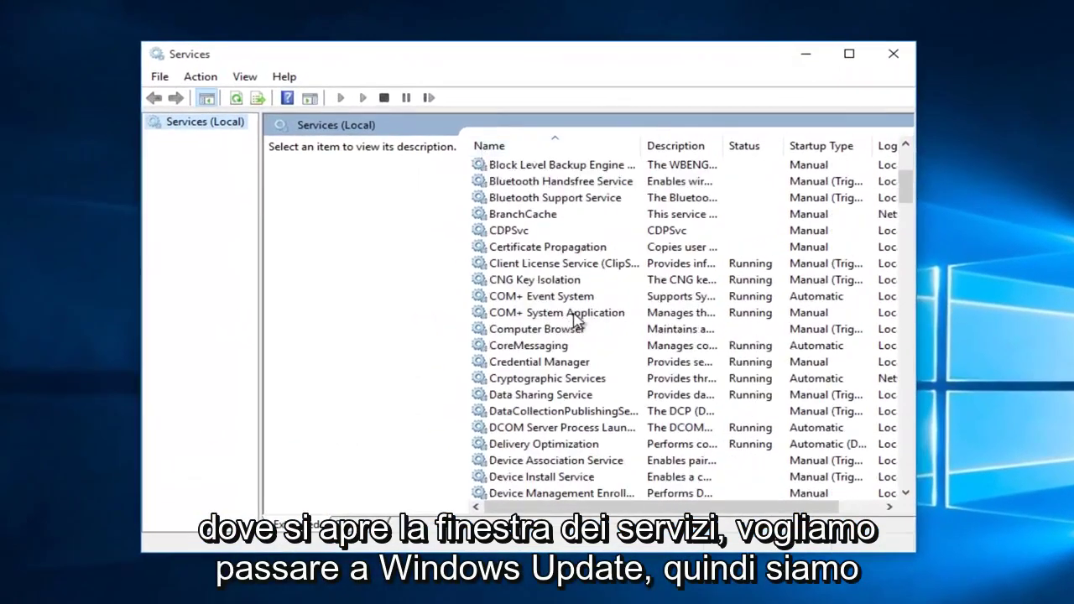
scroll(579, 321, "down", 8)
scroll(577, 321, "down", 10)
scroll(577, 323, "down", 7)
scroll(577, 325, "down", 15)
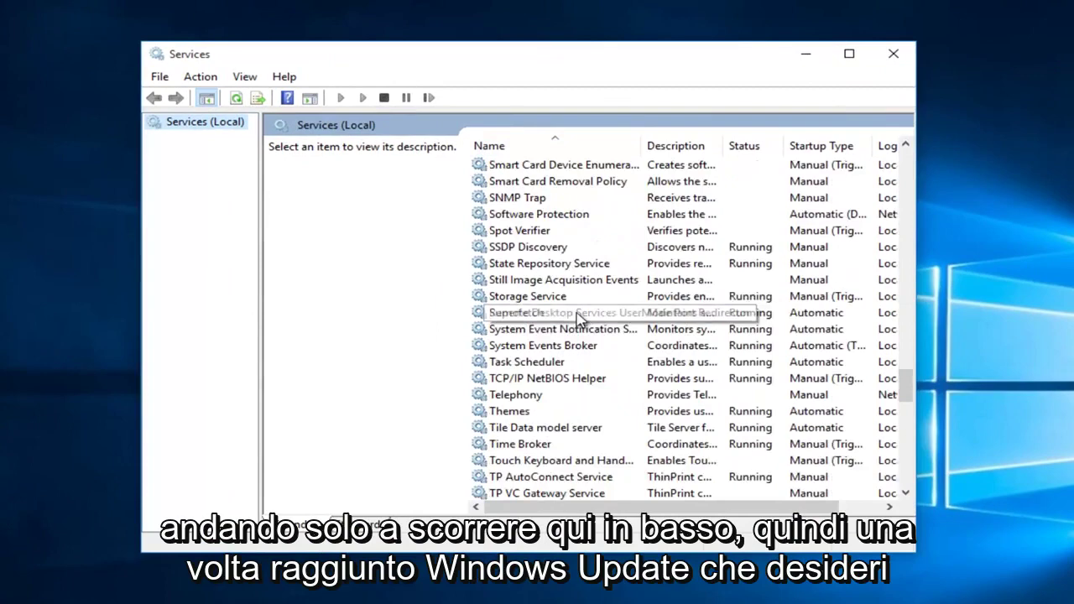
scroll(577, 327, "down", 8)
scroll(492, 377, "down", 1)
scroll(537, 377, "down", 1)
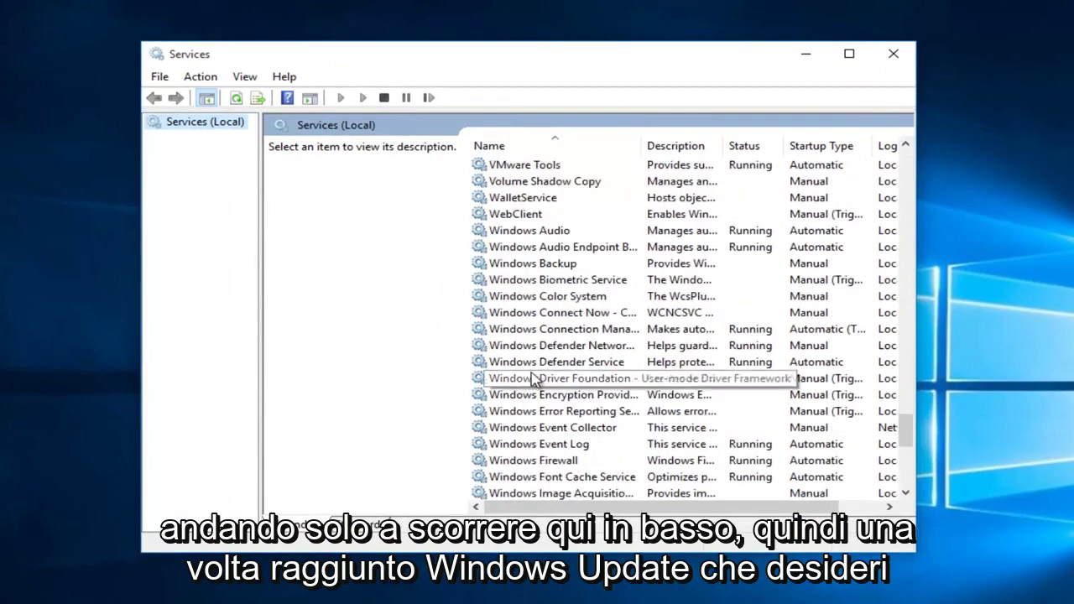
scroll(533, 379, "down", 3)
scroll(534, 379, "down", 2)
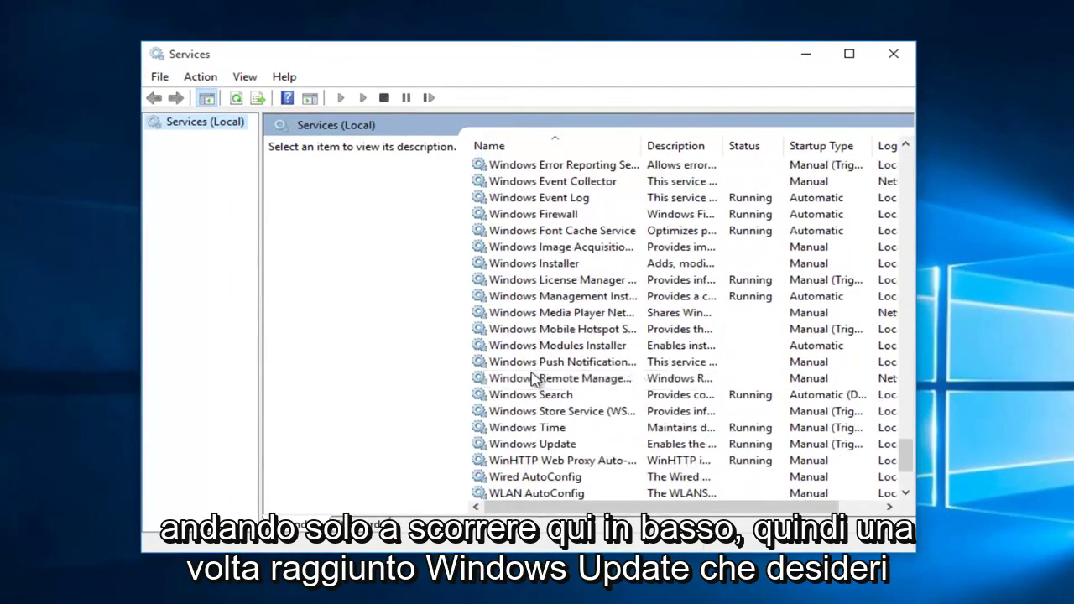
left_click(501, 446)
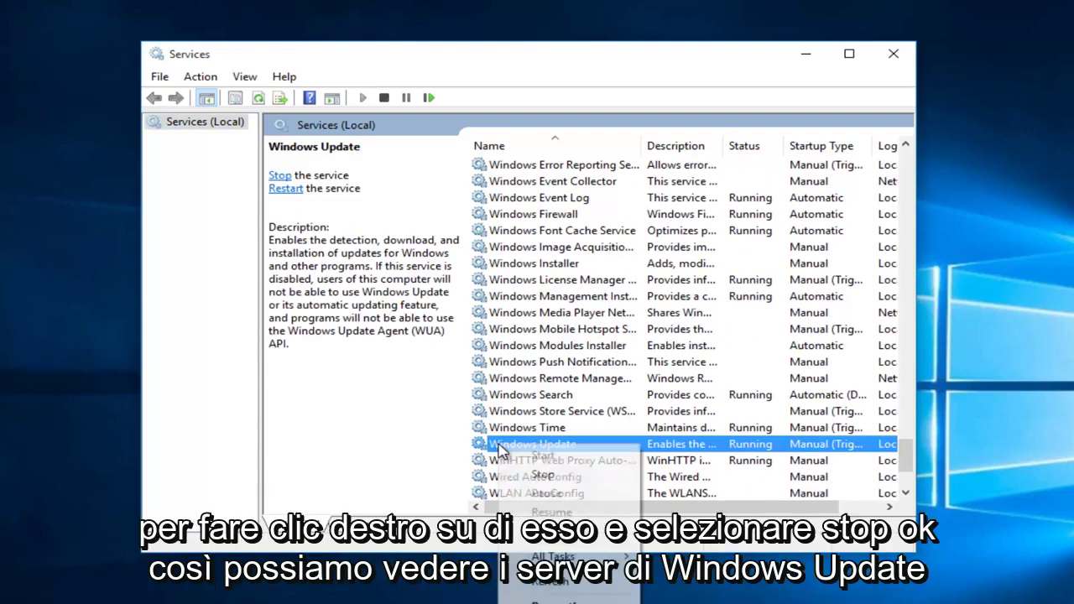
right_click(501, 449)
left_click(542, 475)
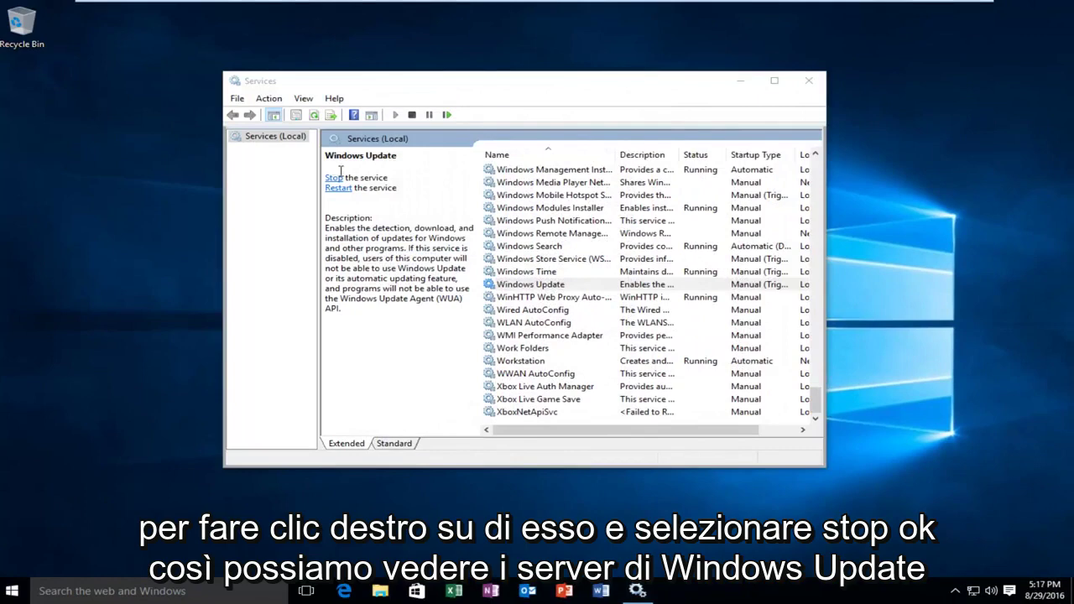
Step: Close Services and open C:\Windows\SoftwareDistribution through the Run dialog
left_click(811, 82)
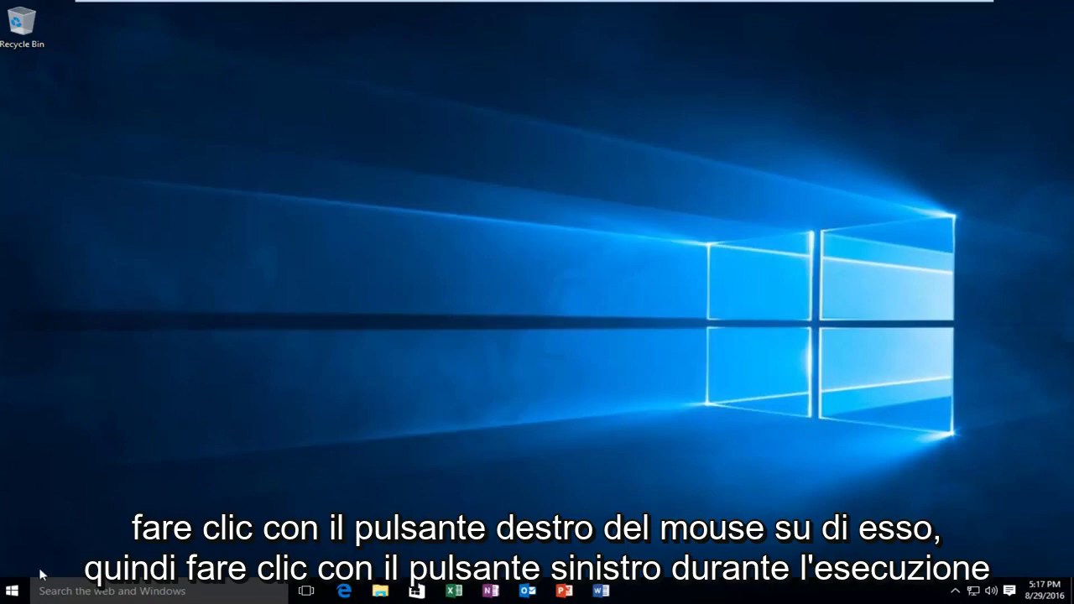
right_click(16, 591)
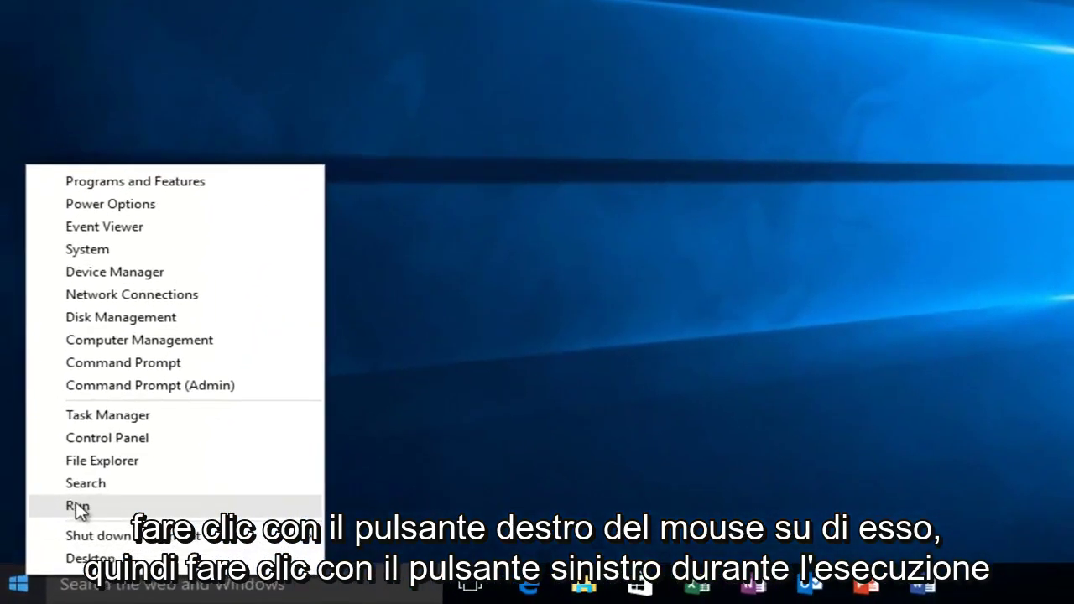
left_click(46, 543)
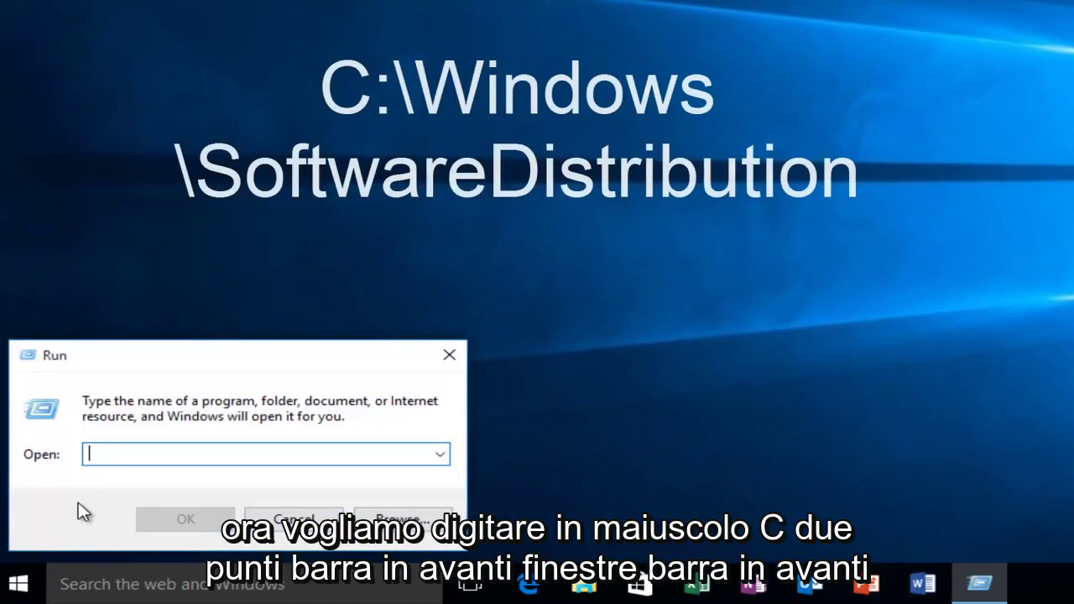
type("C")
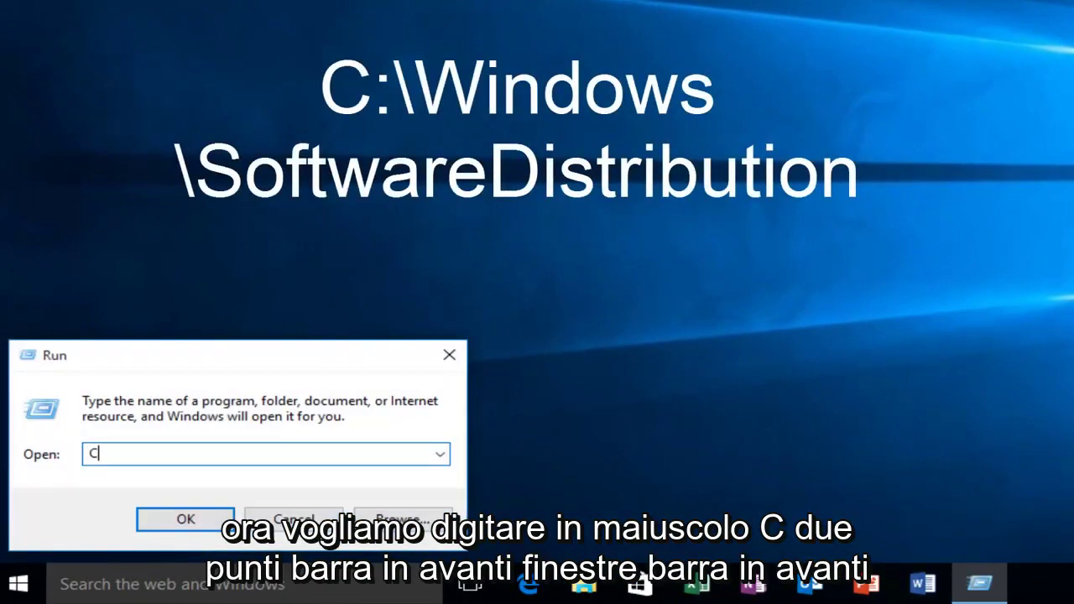
type(":")
type("\\")
type("Windows")
type("\\")
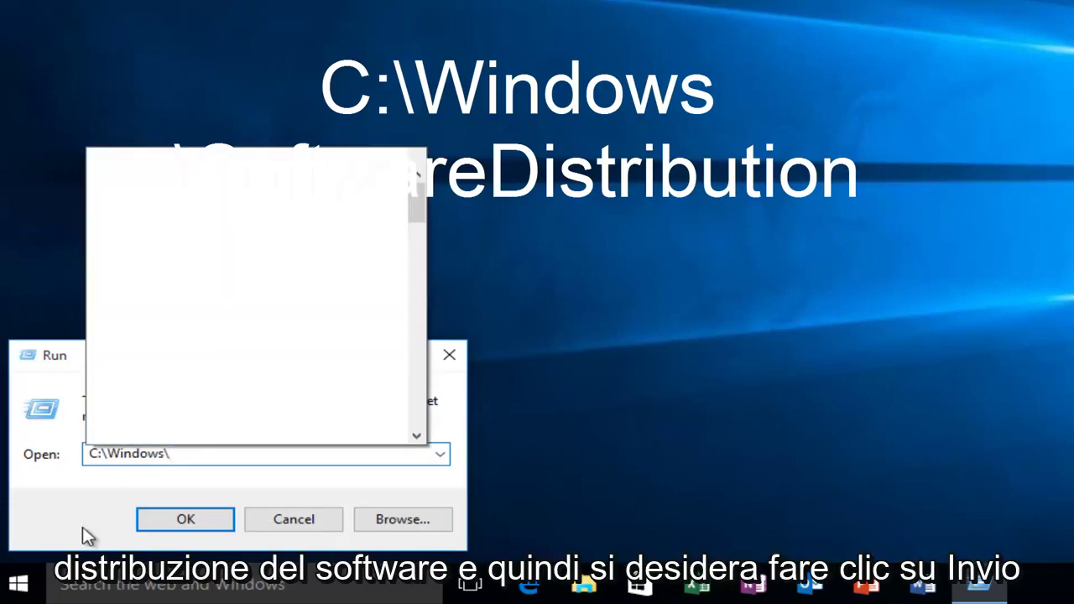
type("Software")
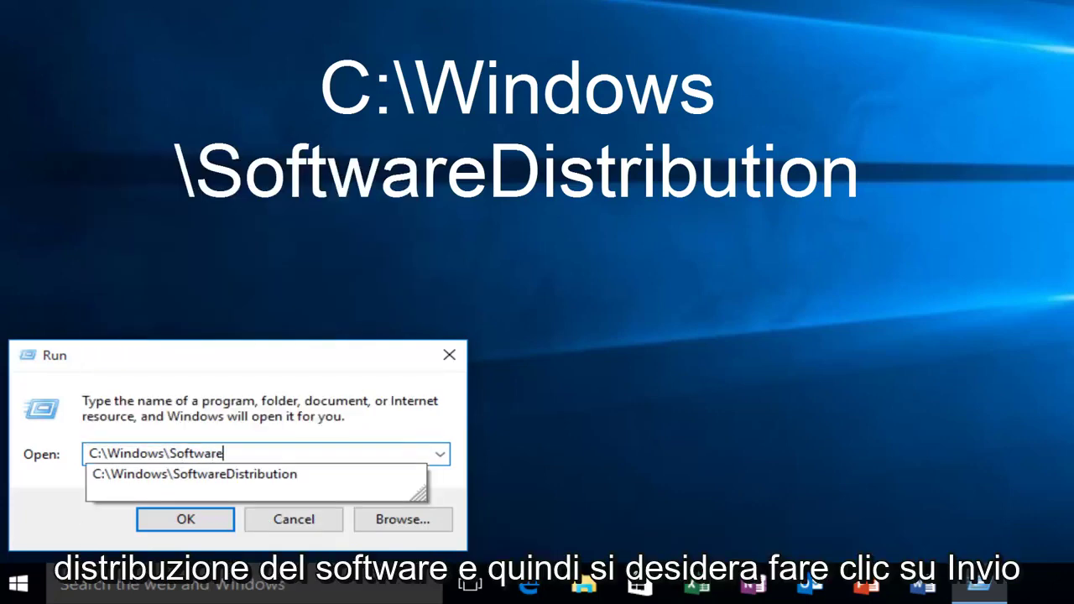
type("Distri")
type("butio")
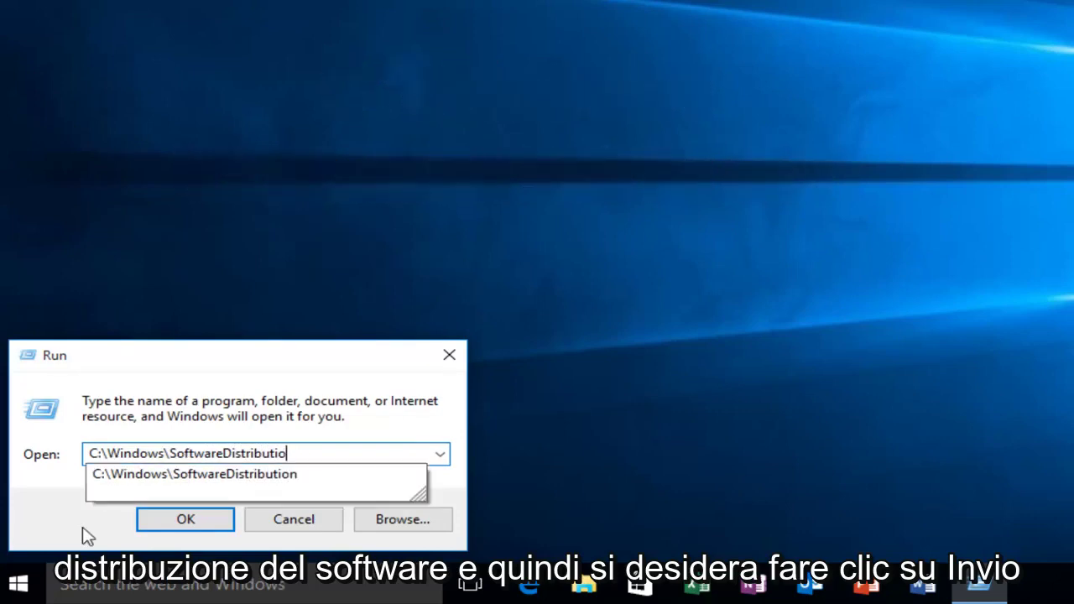
type("n")
key("Return")
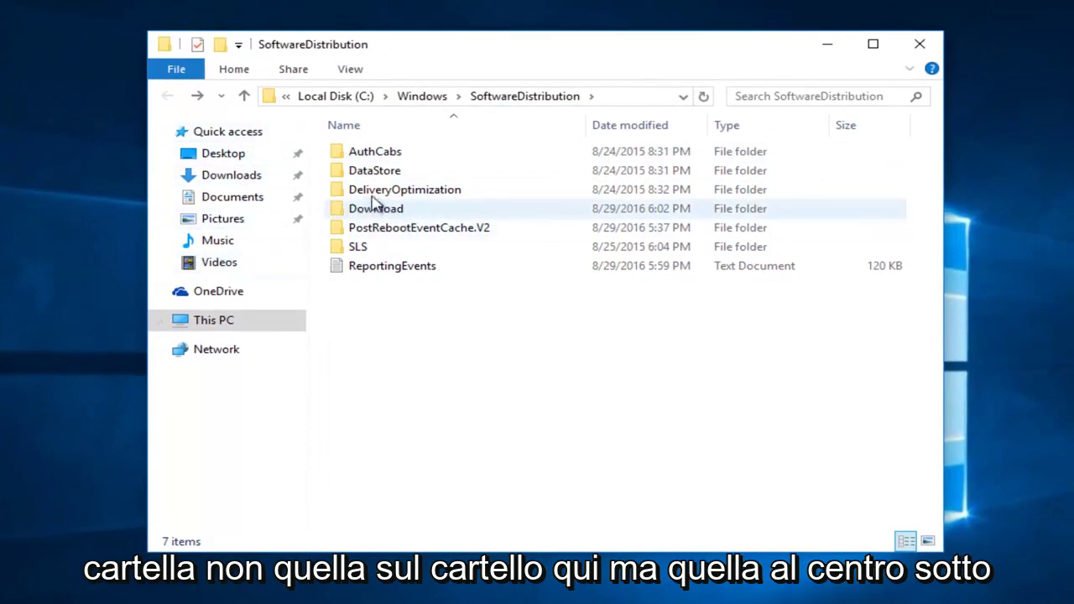
Step: Open the Download subfolder and select all 30 update folders with Ctrl+A
double_click(374, 210)
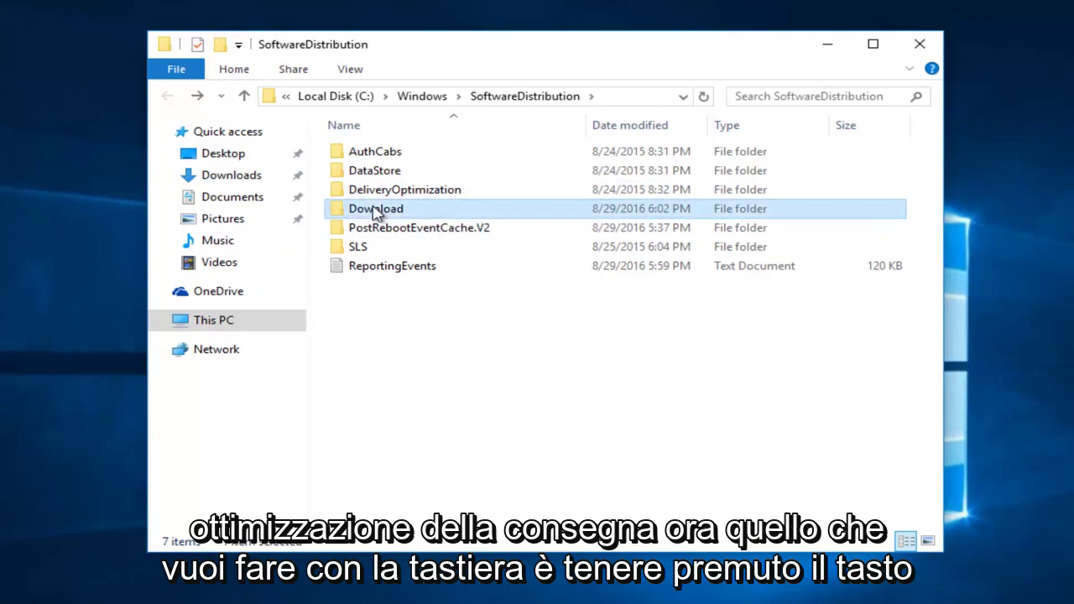
left_click(378, 213)
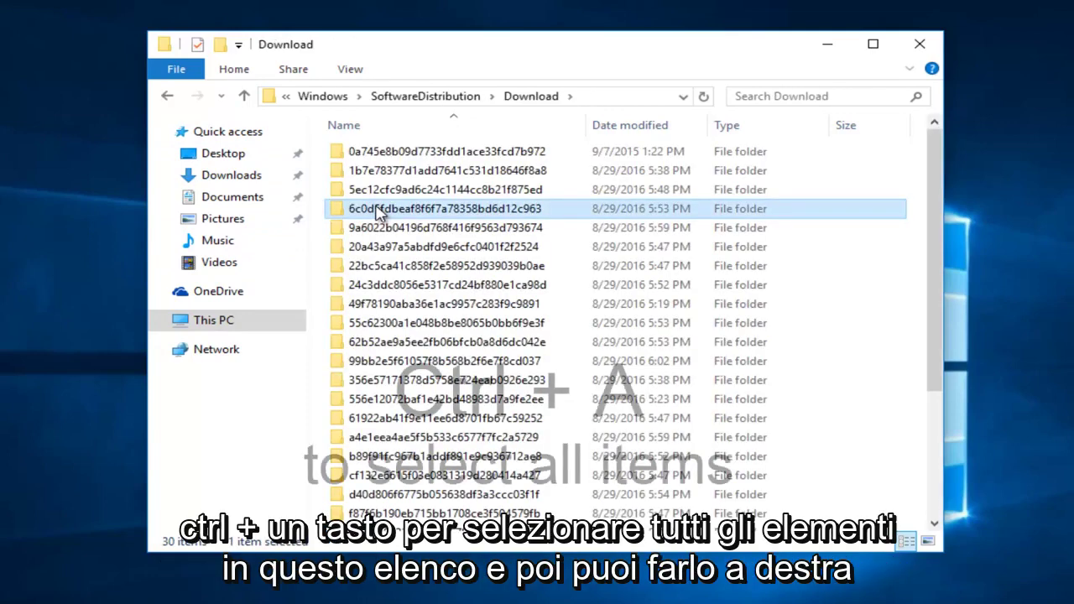
key("ctrl+a")
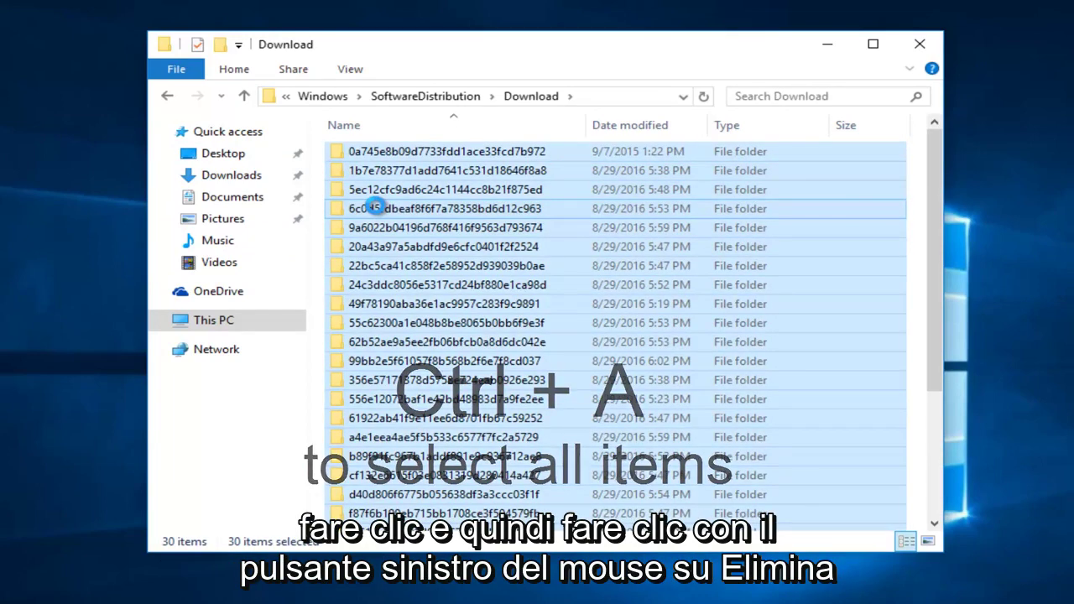
Step: Delete the 30 selected update folders from the right-click menu
right_click(374, 208)
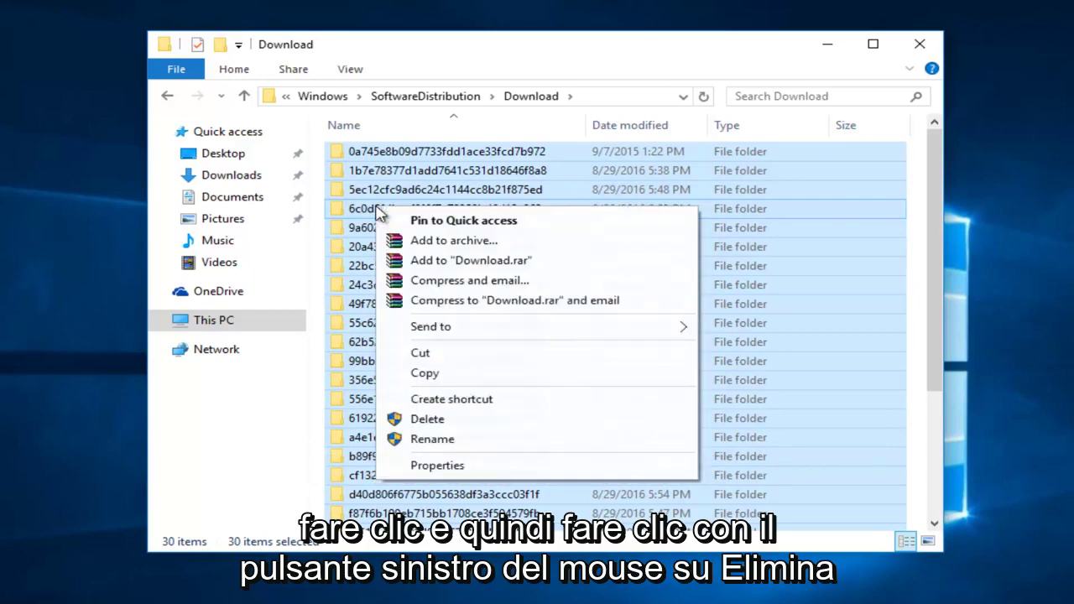
left_click(437, 423)
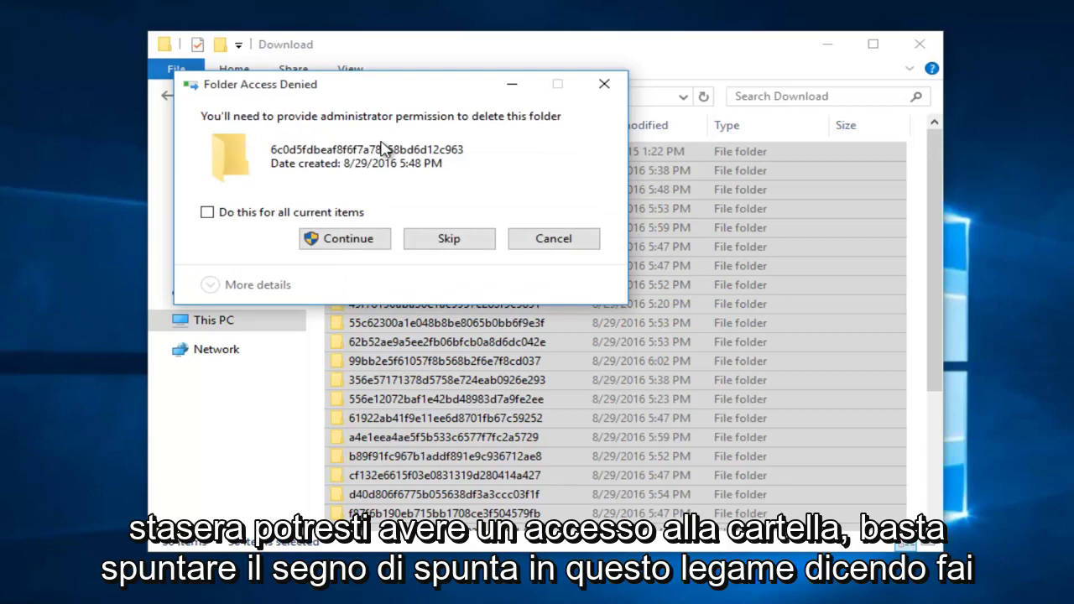
Step: Grant administrator permission for all current items and skip missing ones, recycling 12,191 items
left_click(225, 214)
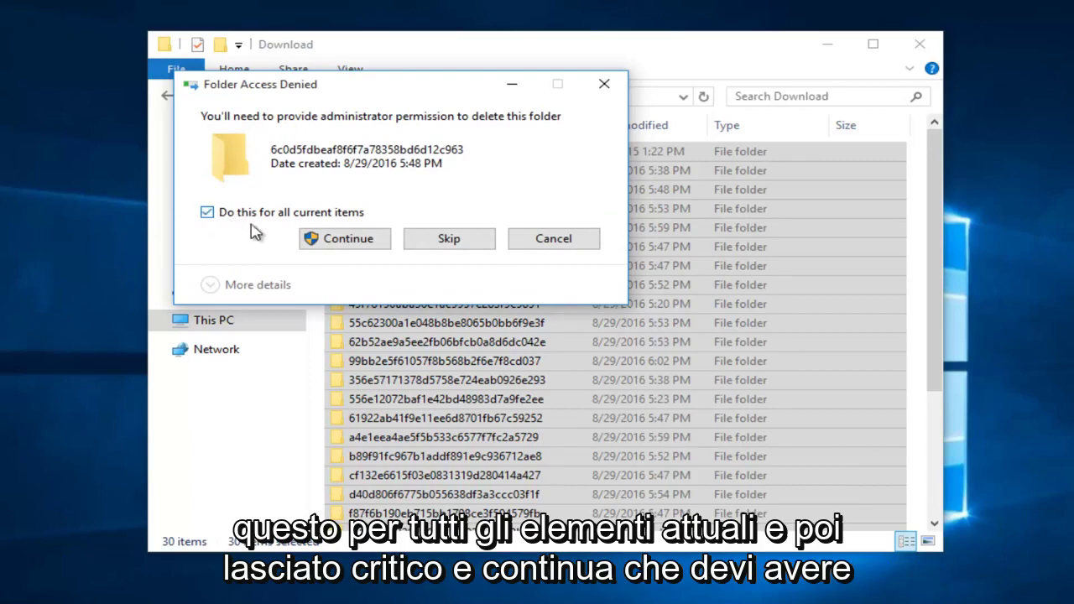
left_click(332, 243)
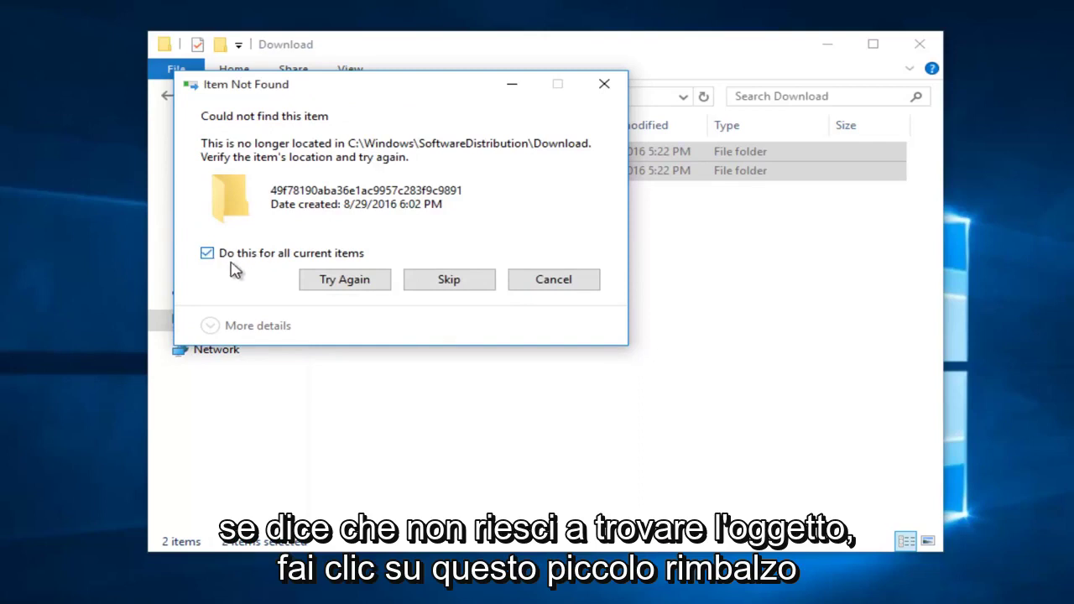
left_click(447, 284)
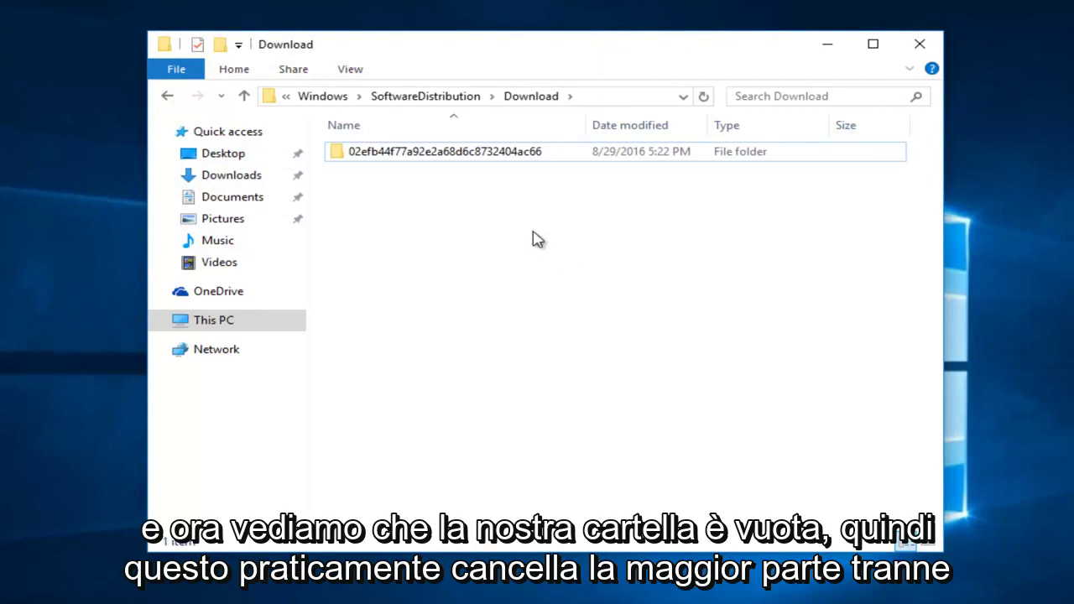
Step: View the three files in the leftover update folder, then return to Download and deselect it
double_click(443, 156)
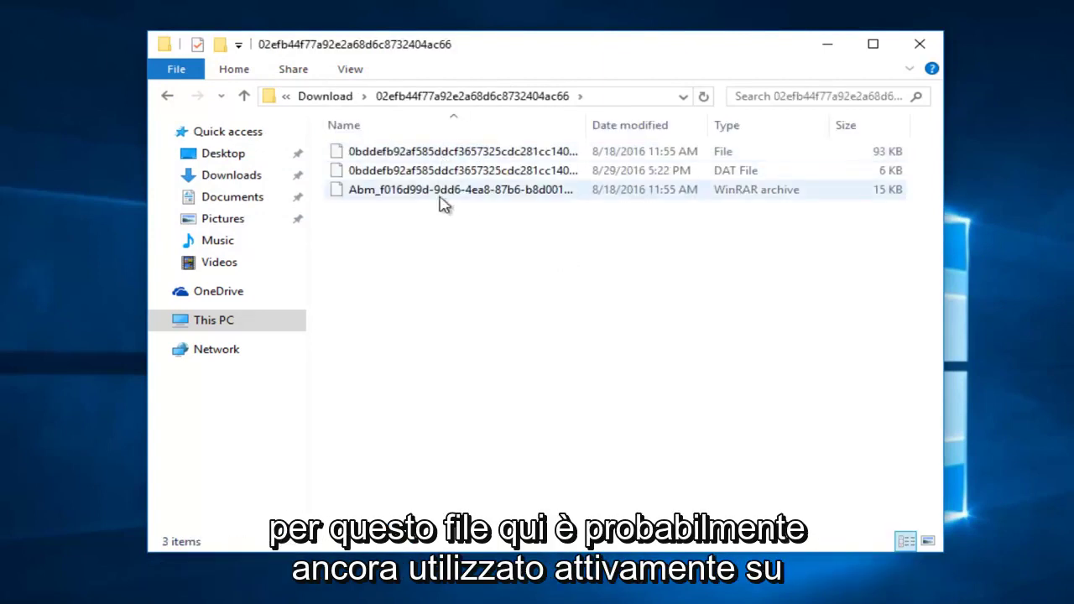
left_click(168, 98)
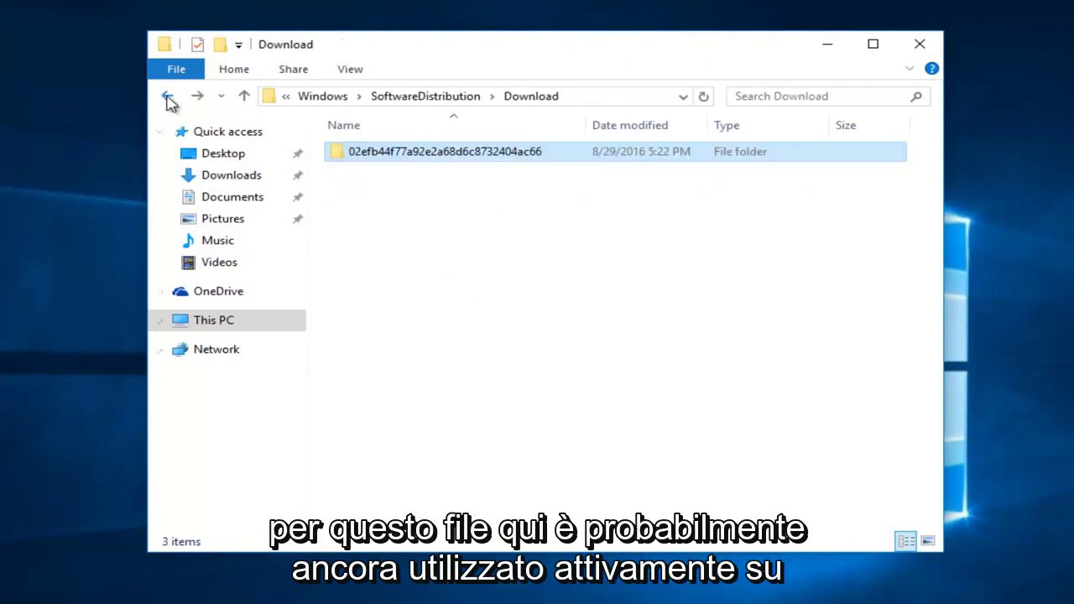
left_click(448, 240)
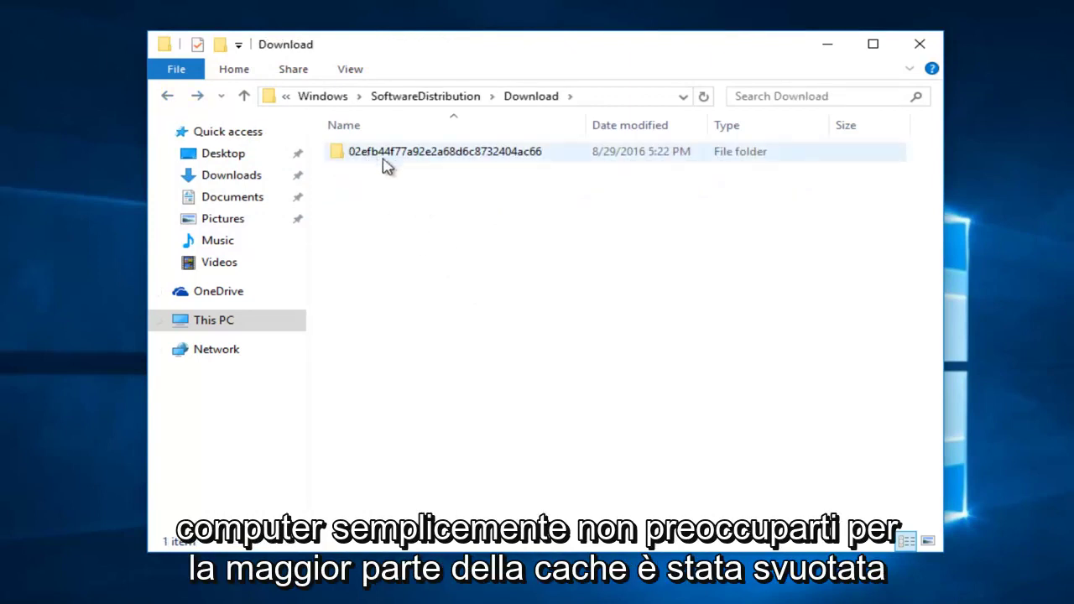